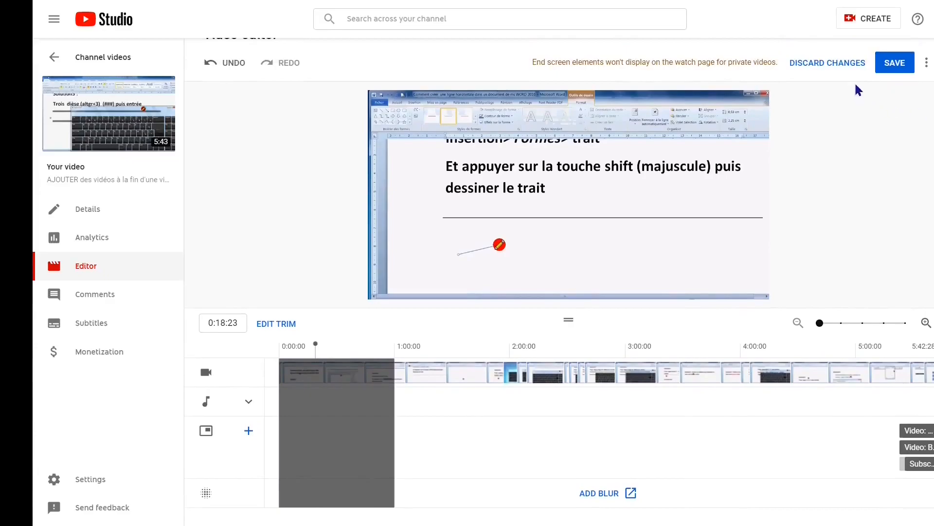
# - Discard the unsaved trim changes and return the playhead to the start of the video
pyautogui.click(827, 69)
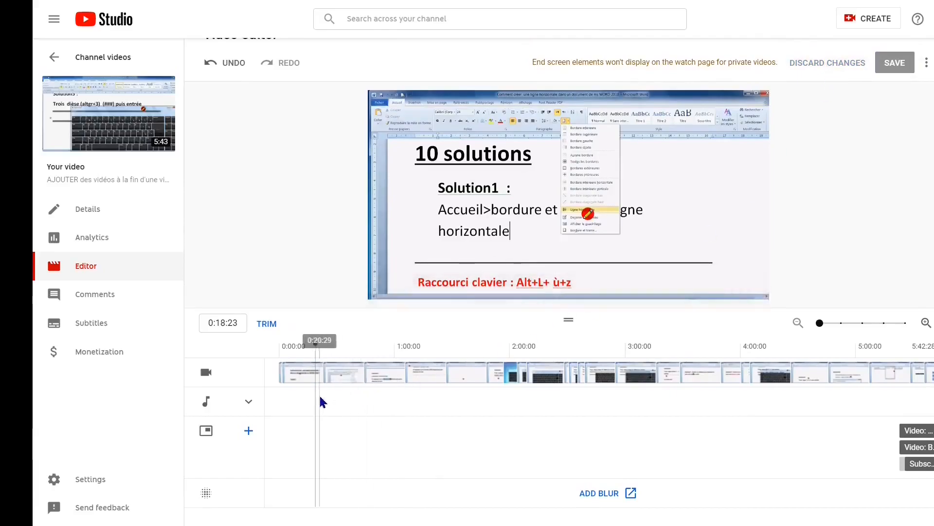
pyautogui.moveTo(315, 397); pyautogui.dragTo(281, 398)
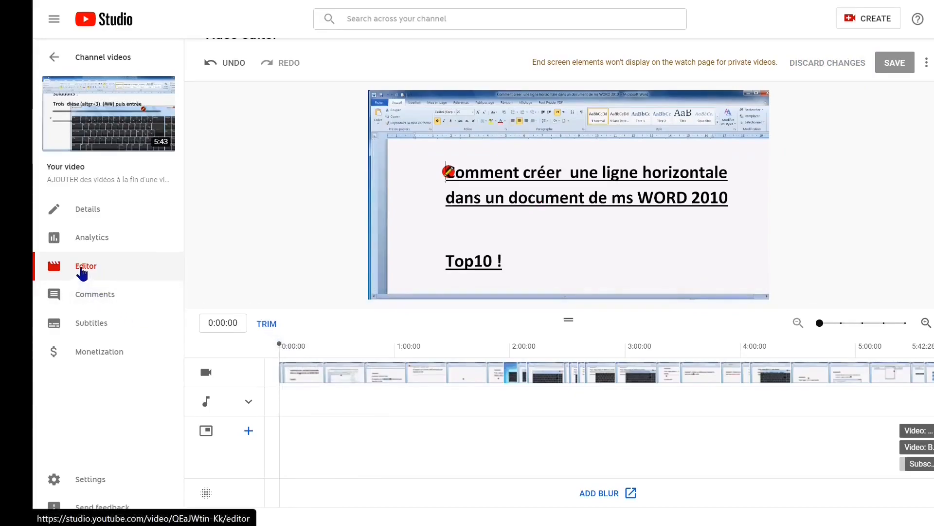
# - Trim off about the first 40 seconds of the video and everything after about 5:16, and preview the trim
pyautogui.click(267, 323)
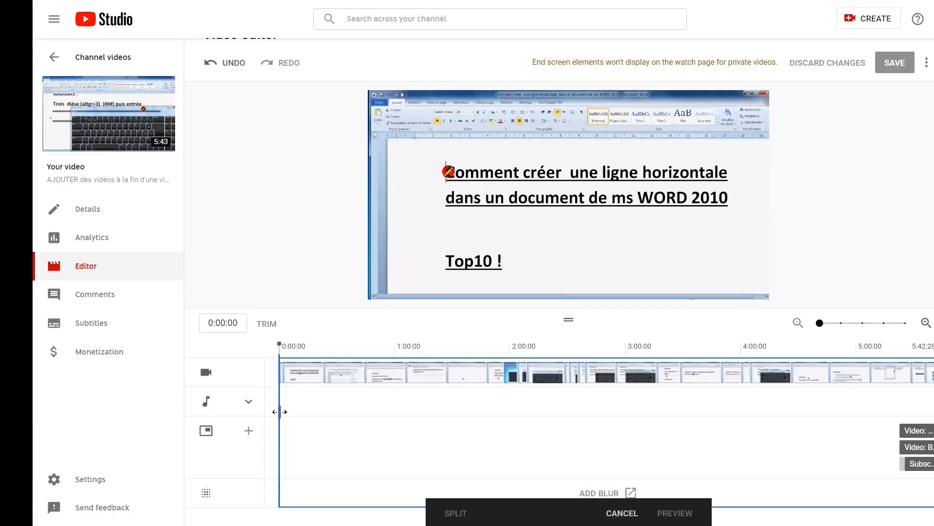
pyautogui.moveTo(279, 412); pyautogui.dragTo(358, 414)
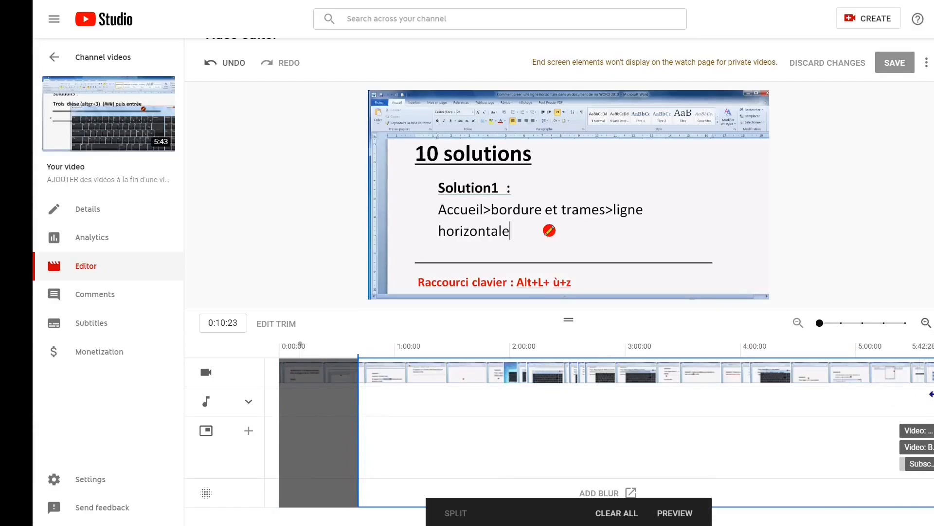
pyautogui.click(888, 353)
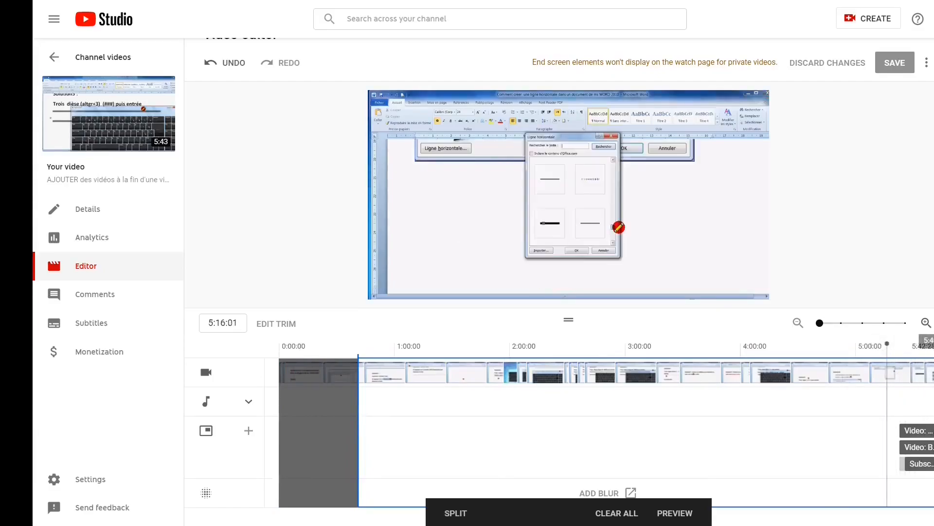
pyautogui.moveTo(932, 388); pyautogui.dragTo(888, 390)
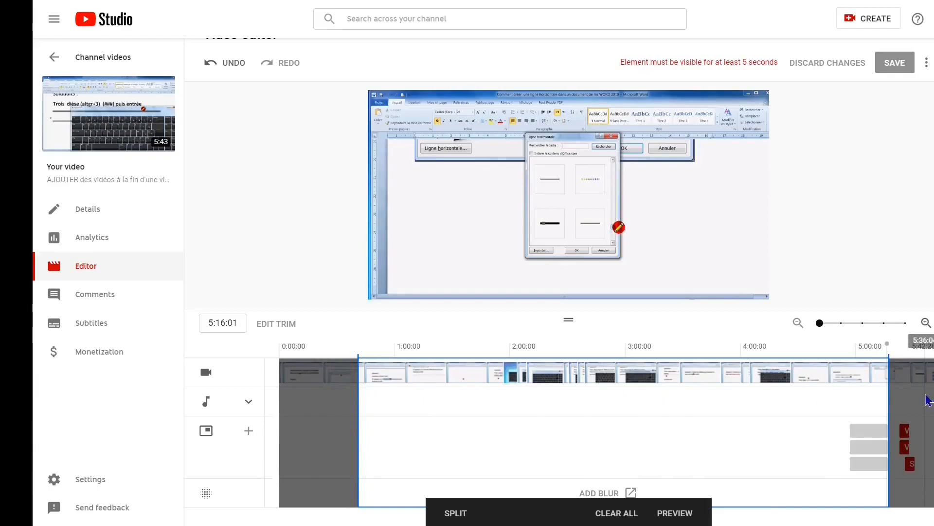
pyautogui.click(674, 514)
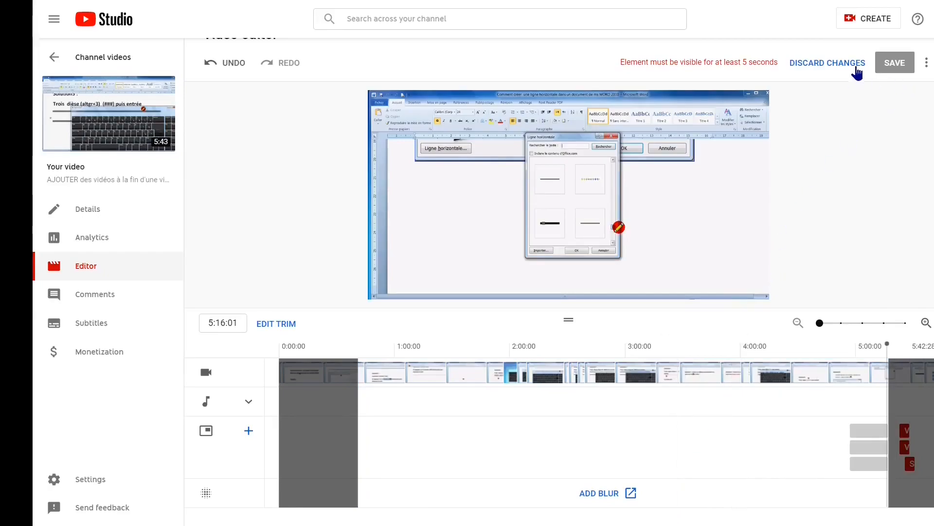
# - Begin saving the trimmed video as a new one and change its visibility to Unlisted and finally Public
pyautogui.click(927, 64)
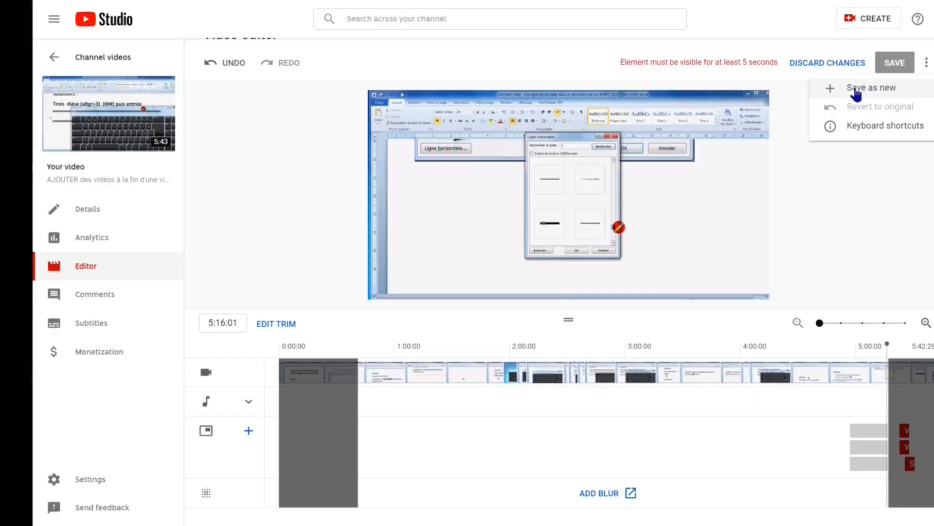
pyautogui.click(575, 106)
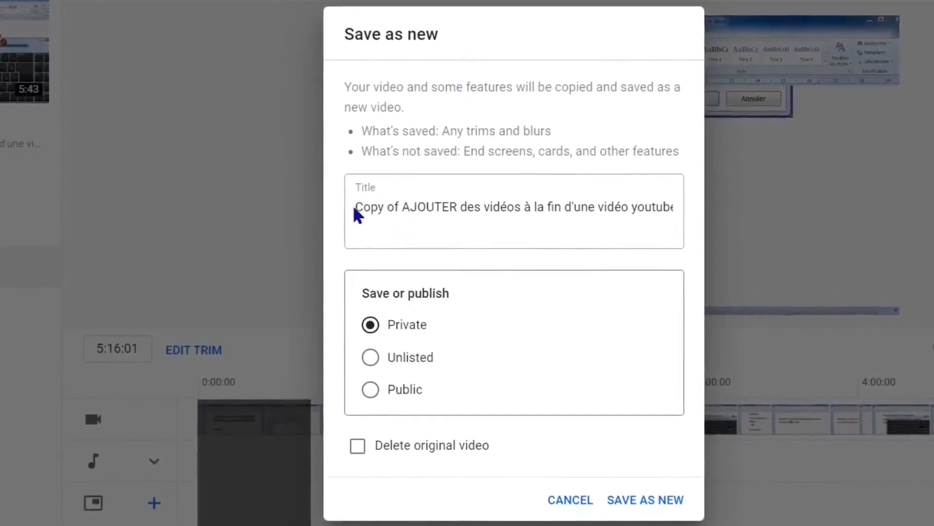
pyautogui.moveTo(368, 204); pyautogui.dragTo(647, 200)
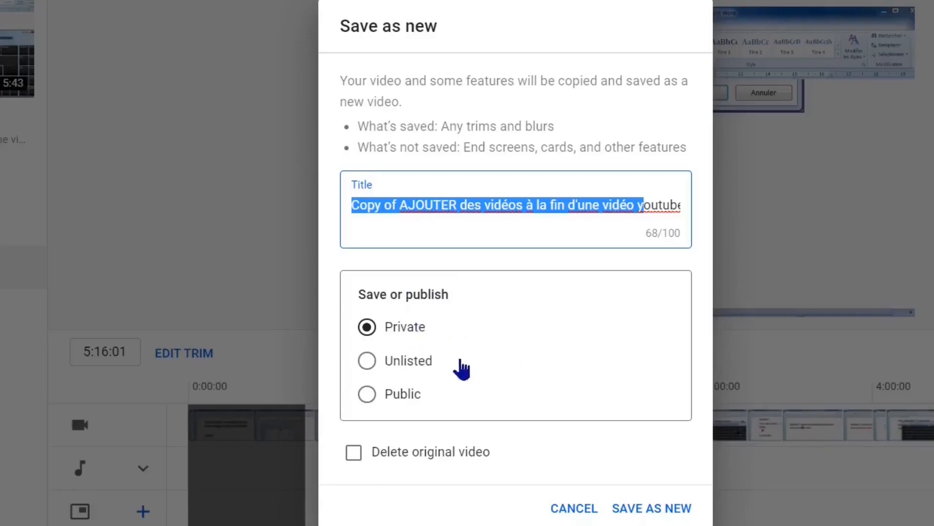
pyautogui.click(370, 361)
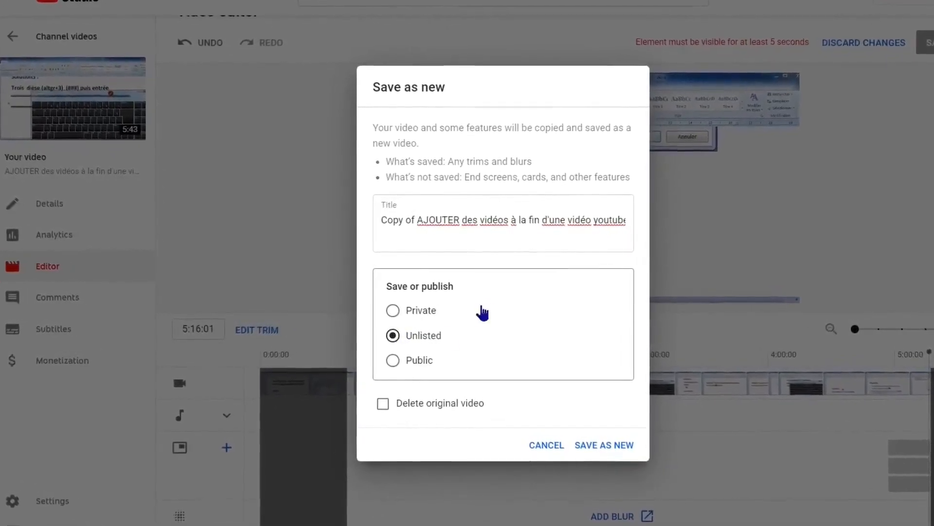
pyautogui.click(391, 363)
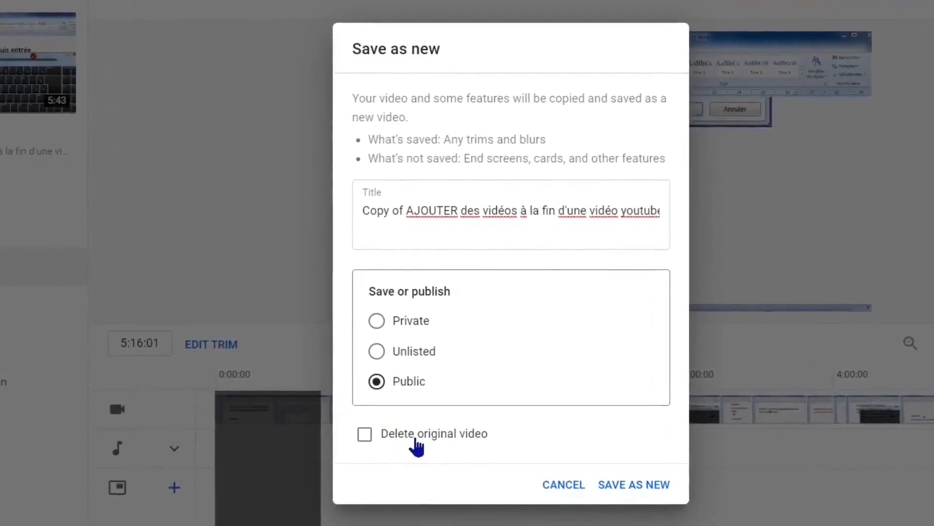
# - Turn deletion of the original video on and off again, and cancel saving the video as new
pyautogui.click(371, 443)
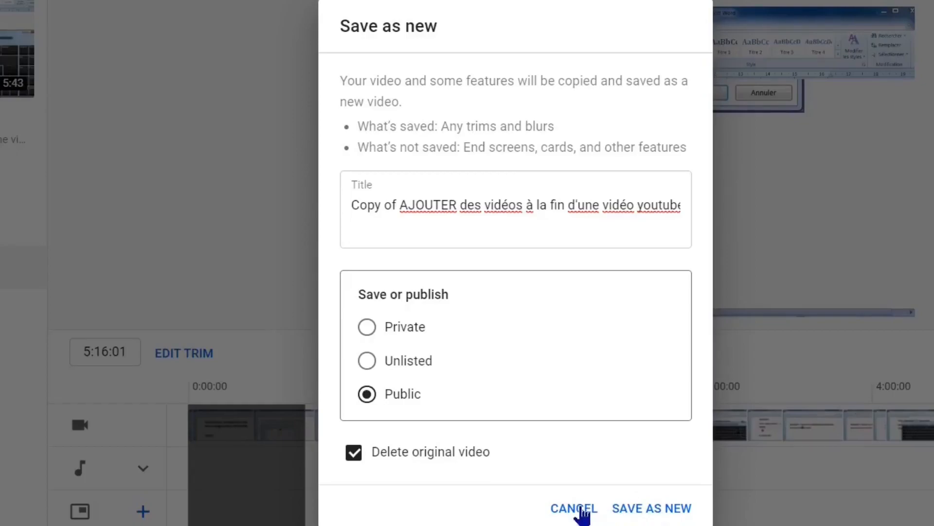
pyautogui.click(582, 510)
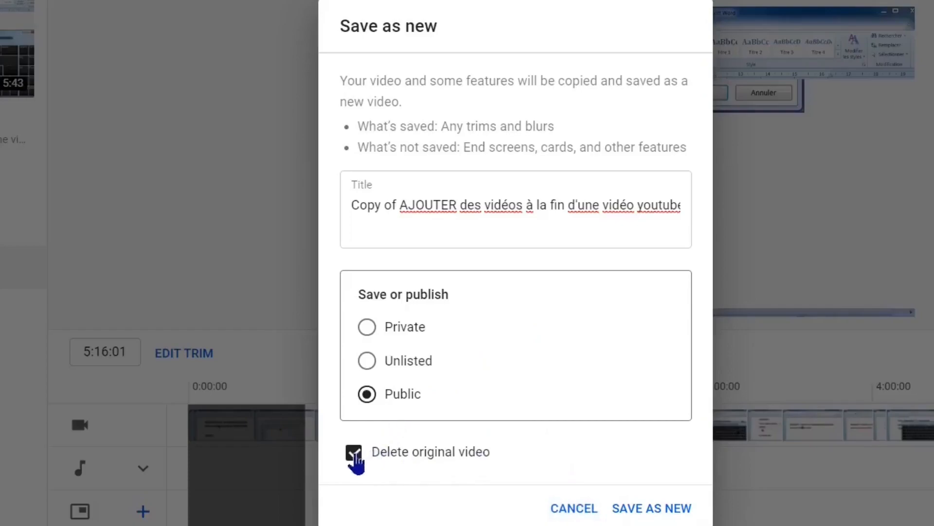
pyautogui.click(354, 457)
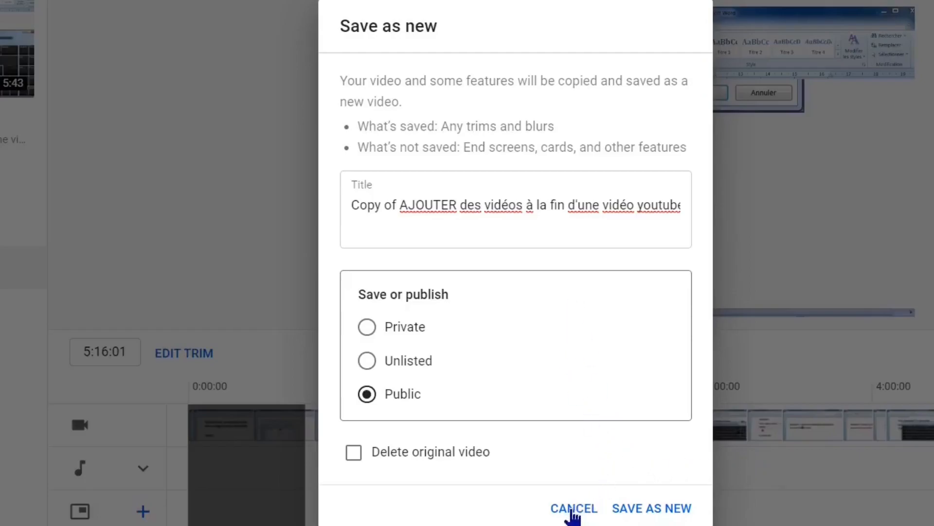
pyautogui.click(573, 509)
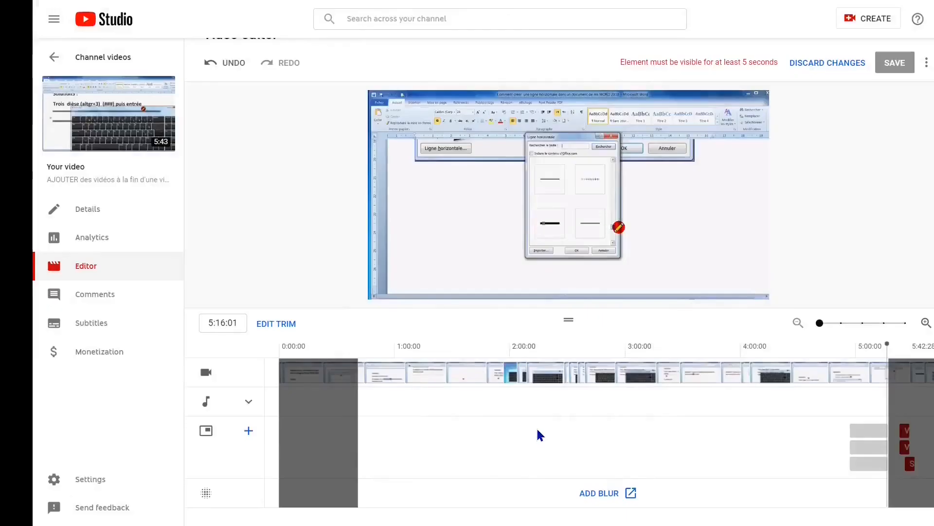
# - Place the playhead at 1:57:07 and discard the pending trims at both ends of the video
pyautogui.click(504, 424)
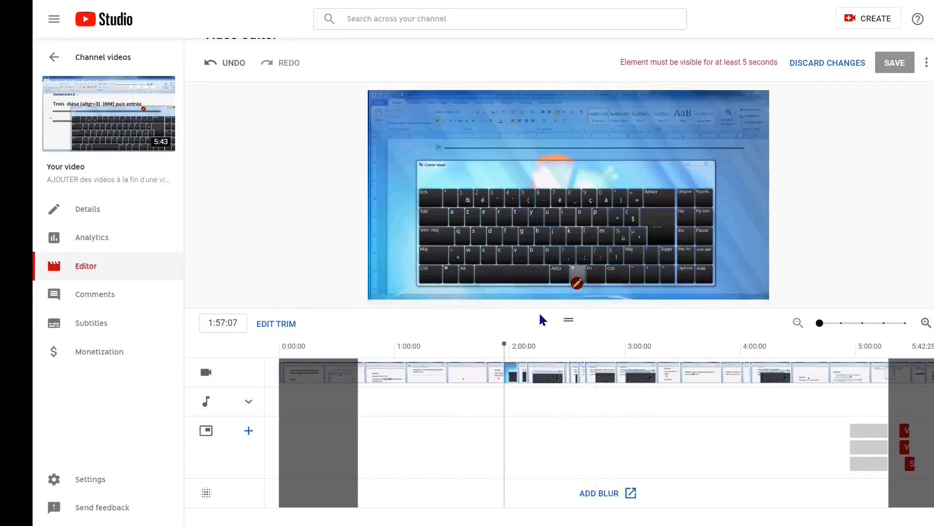
pyautogui.click(824, 61)
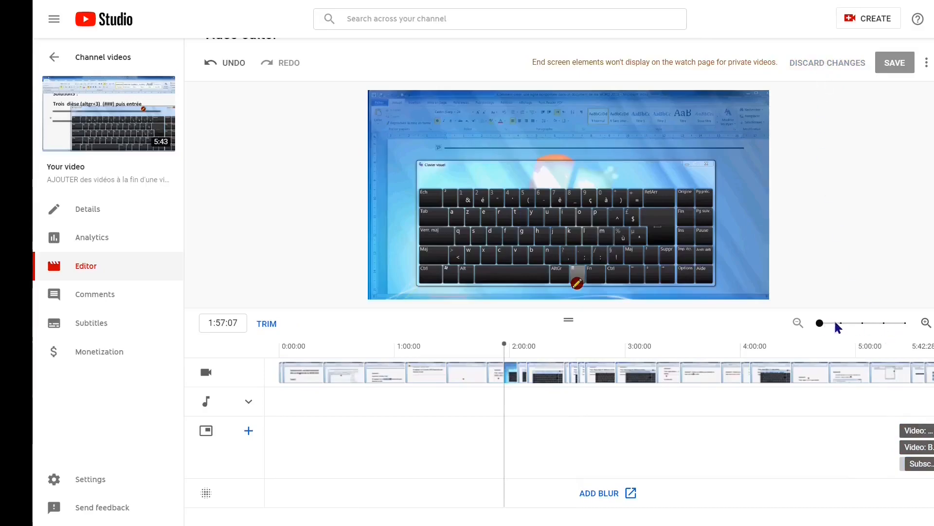
# - Locate the frame where the on-screen keyboard appears and set the playhead precisely at 1:57:05
pyautogui.moveTo(827, 327); pyautogui.dragTo(875, 329)
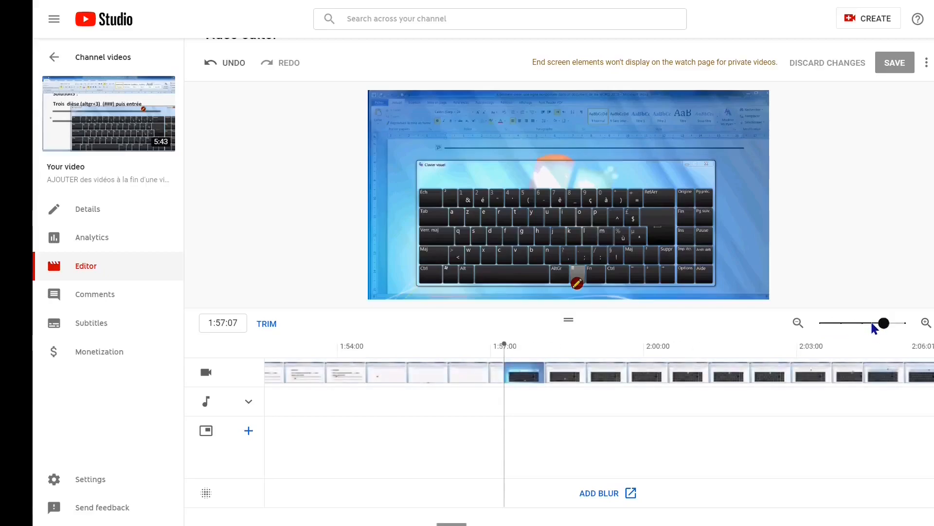
pyautogui.click(470, 352)
pyautogui.moveTo(469, 351); pyautogui.dragTo(475, 350)
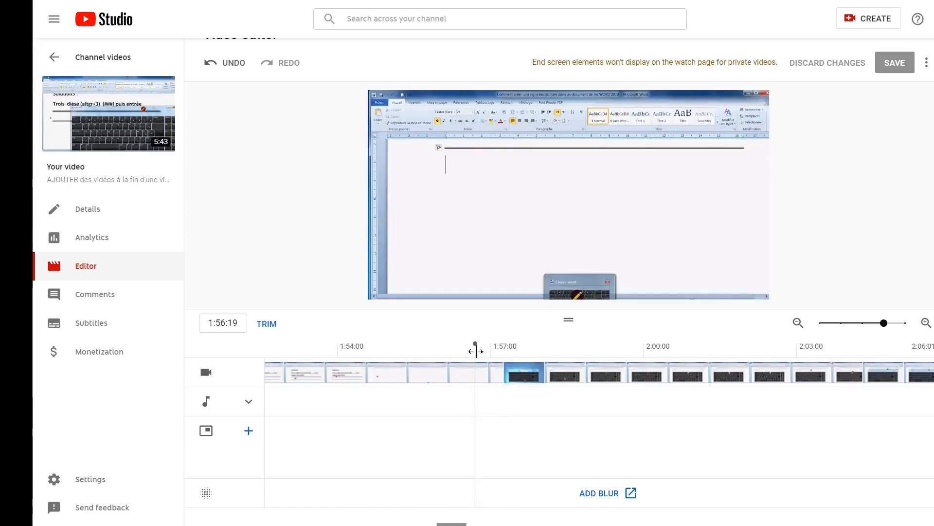
pyautogui.click(515, 354)
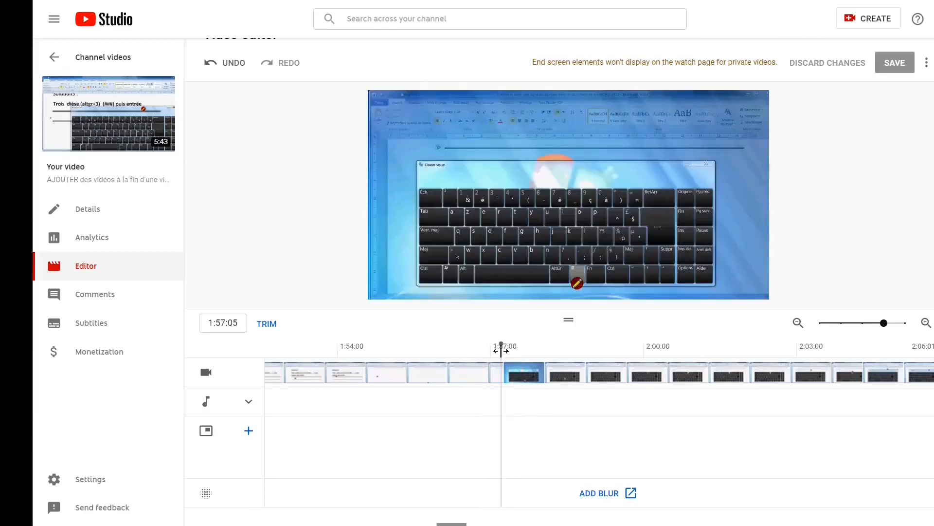
pyautogui.click(926, 323)
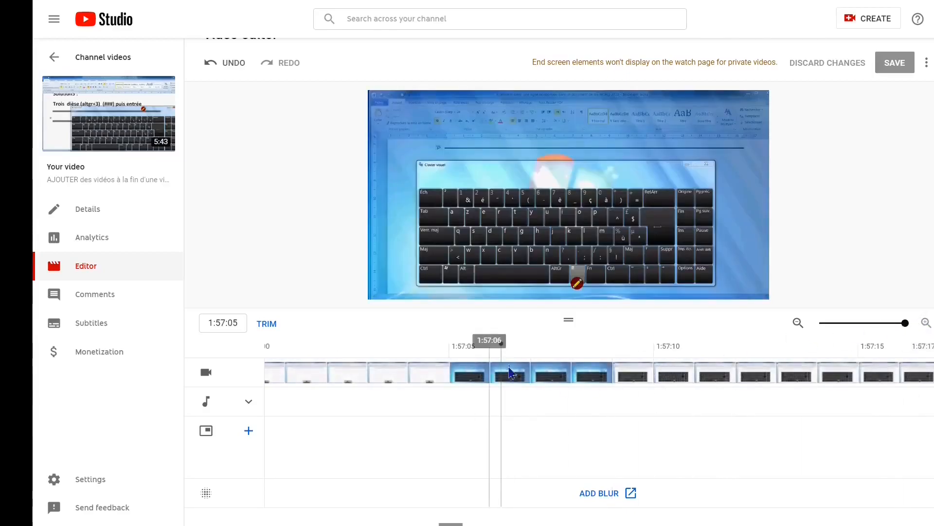
pyautogui.moveTo(496, 355)
pyautogui.mouseDown()
pyautogui.moveTo(455, 356)
pyautogui.moveTo(490, 355)
pyautogui.mouseUp()
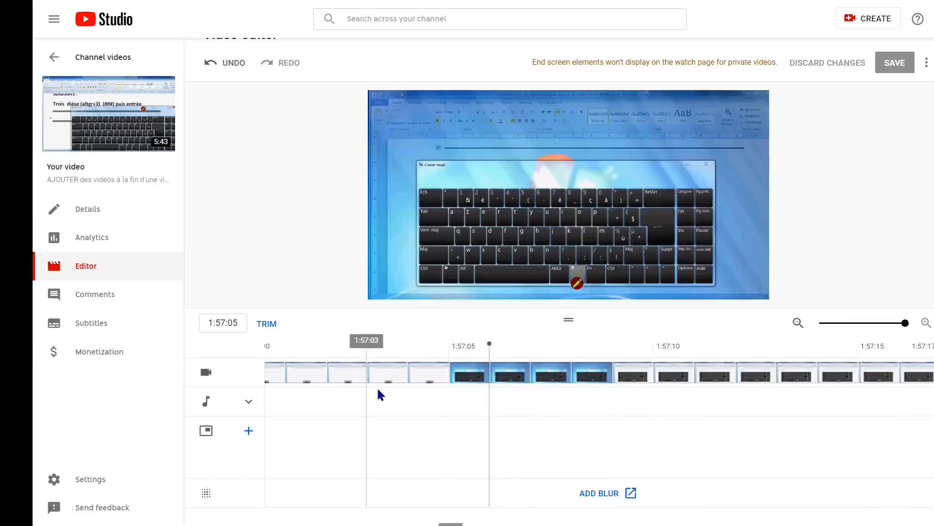
# - Split the video at 1:57:05 in trim mode, mark about one minute after it for removal, and delete that cut
pyautogui.click(267, 324)
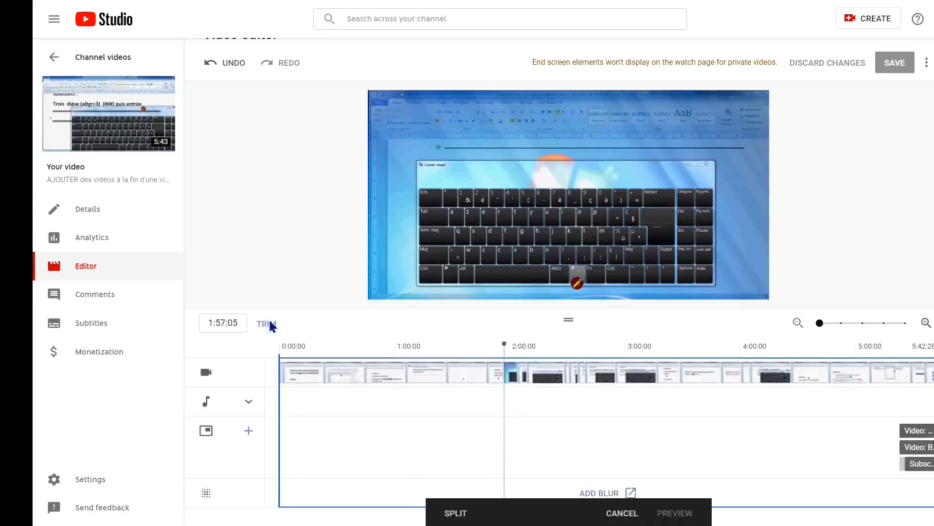
pyautogui.click(455, 515)
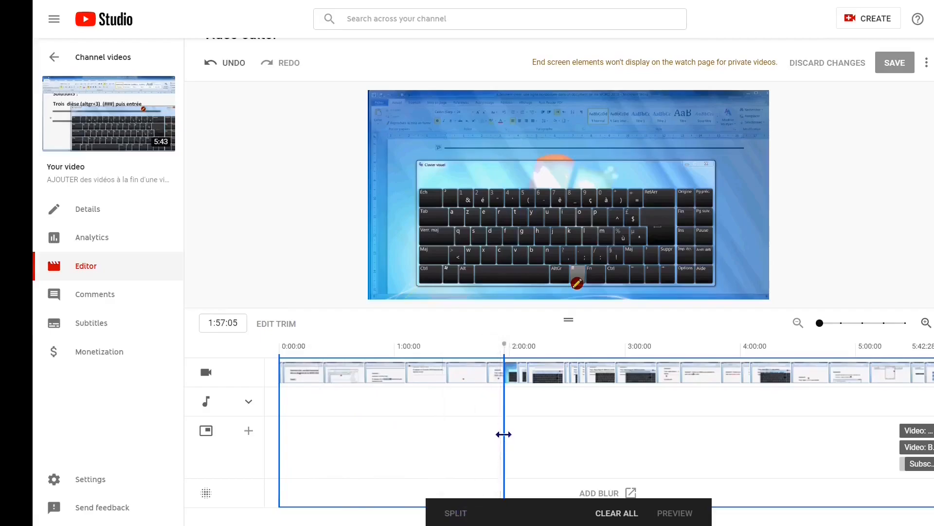
pyautogui.moveTo(503, 435); pyautogui.dragTo(620, 438)
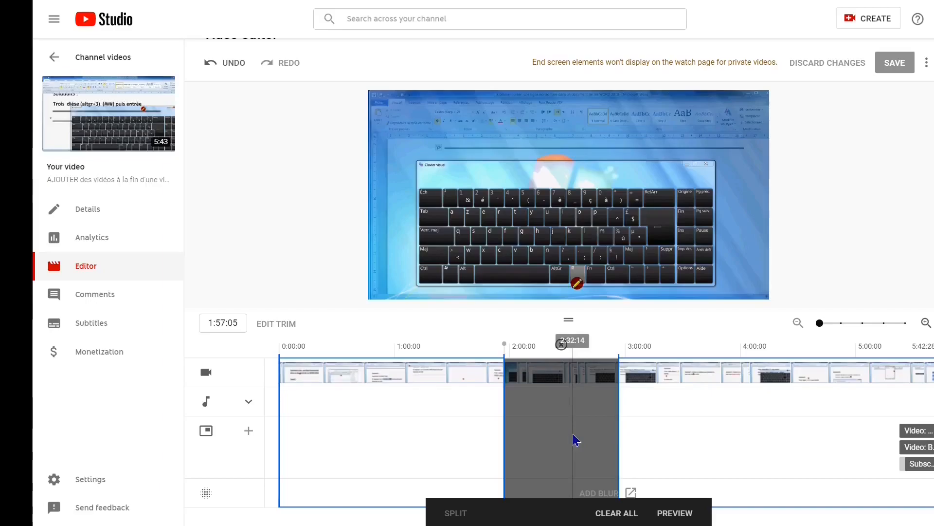
pyautogui.click(562, 345)
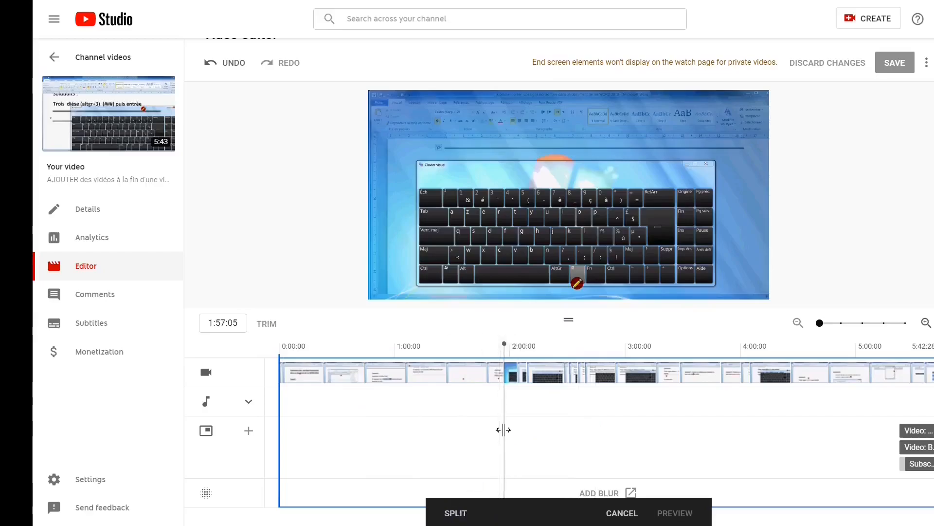
# - Split the video at 2:03:00 and mark about 30 seconds following that point for removal
pyautogui.moveTo(505, 430); pyautogui.dragTo(515, 429)
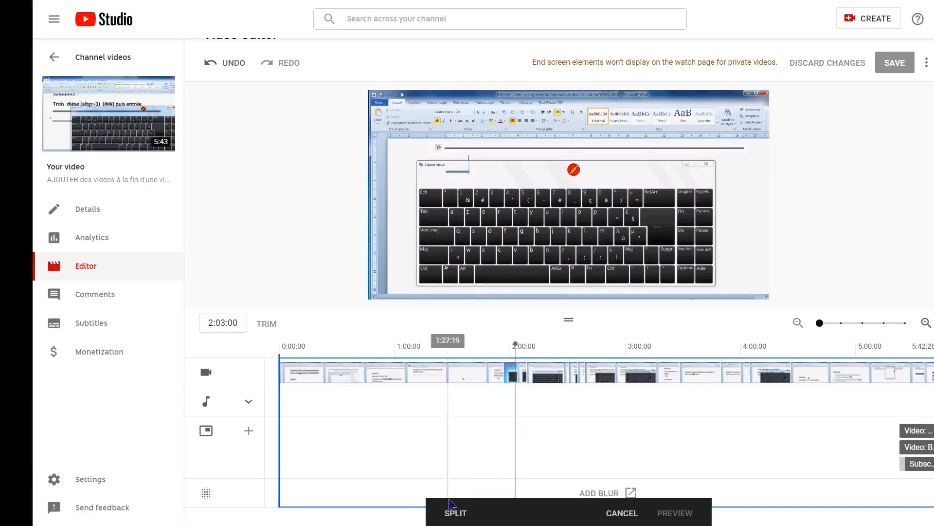
pyautogui.click(455, 514)
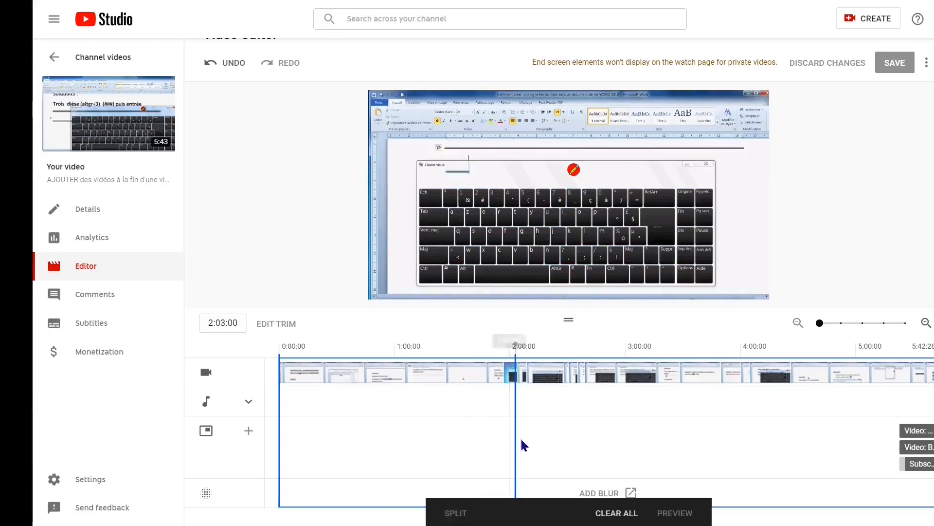
pyautogui.moveTo(517, 434); pyautogui.dragTo(577, 435)
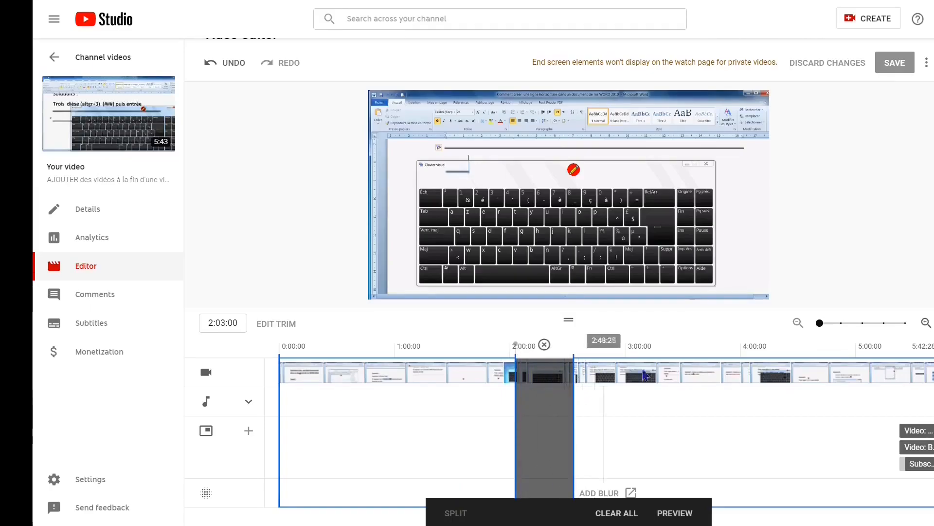
# - Add a second split at 3:42:05 and mark about 30 seconds following it for removal
pyautogui.click(680, 348)
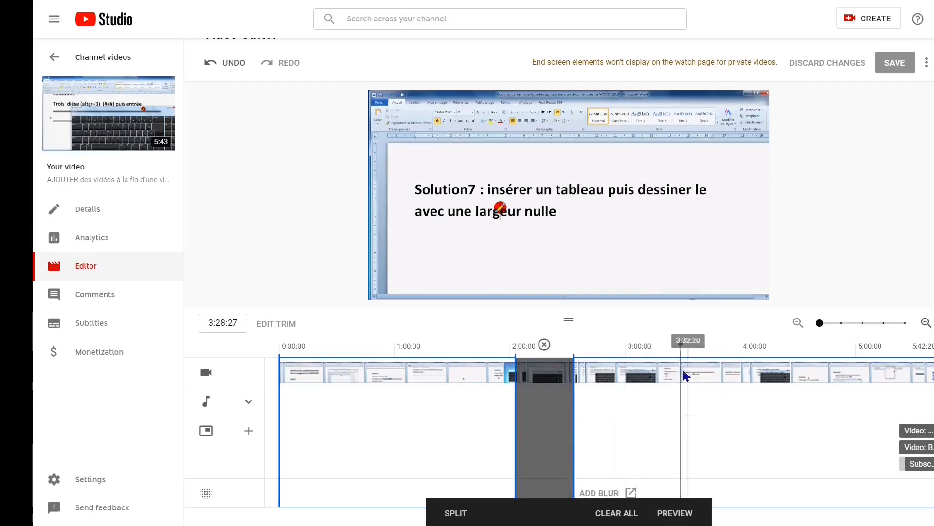
pyautogui.moveTo(680, 347); pyautogui.dragTo(706, 349)
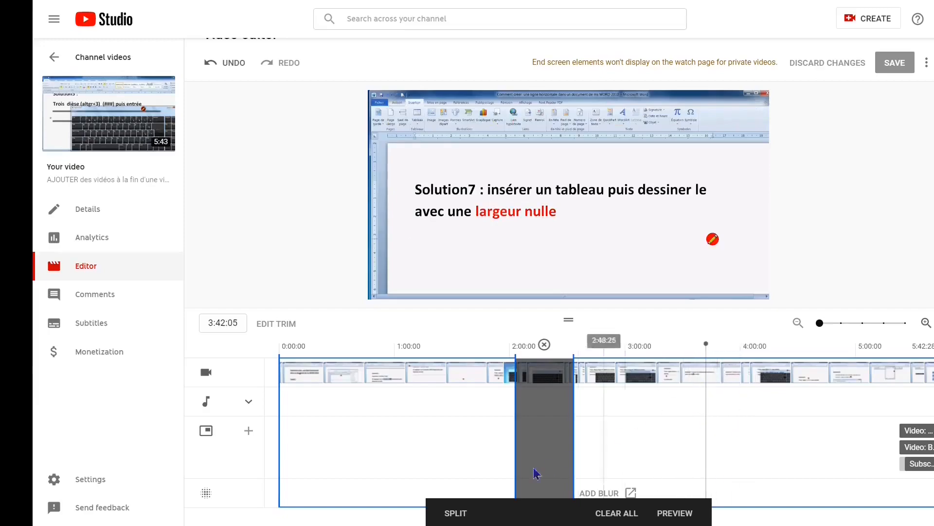
pyautogui.click(456, 516)
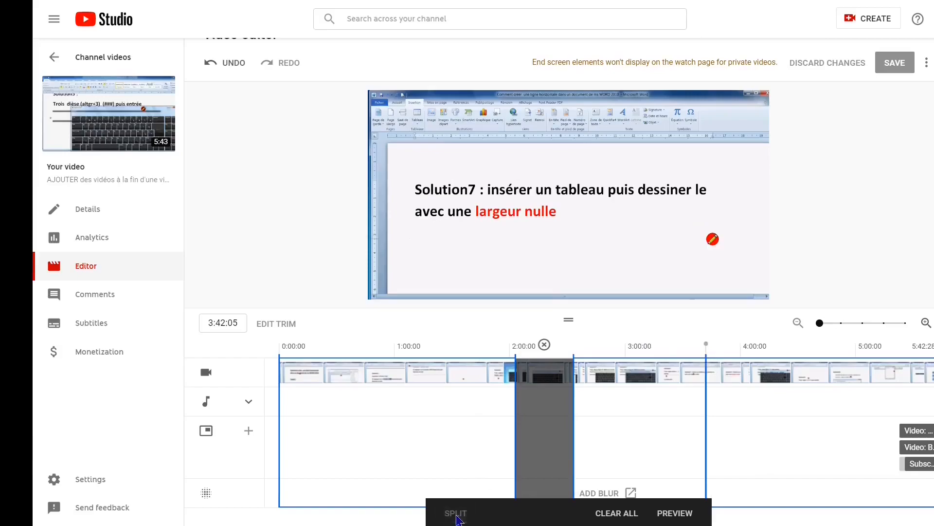
pyautogui.moveTo(707, 414); pyautogui.dragTo(764, 416)
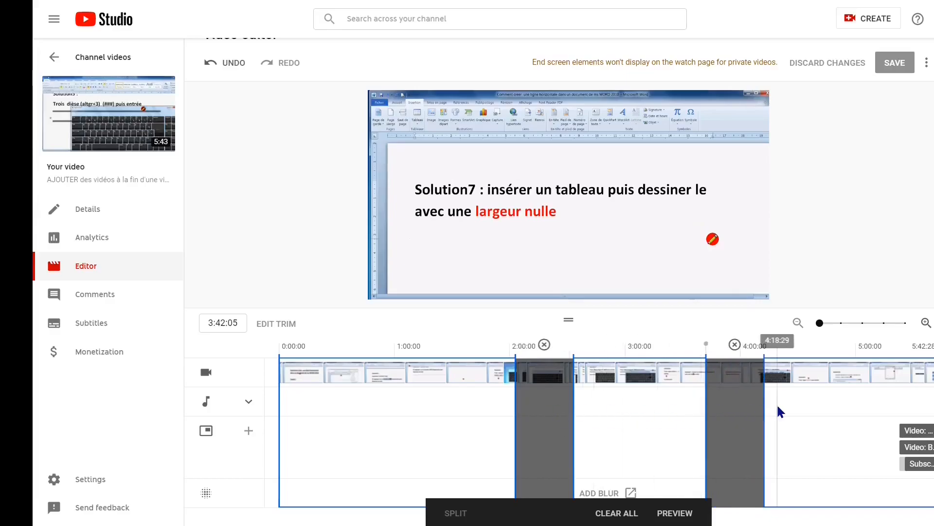
# - Split the video at 0:43:23 and mark about 28 seconds following that point for removal
pyautogui.click(364, 372)
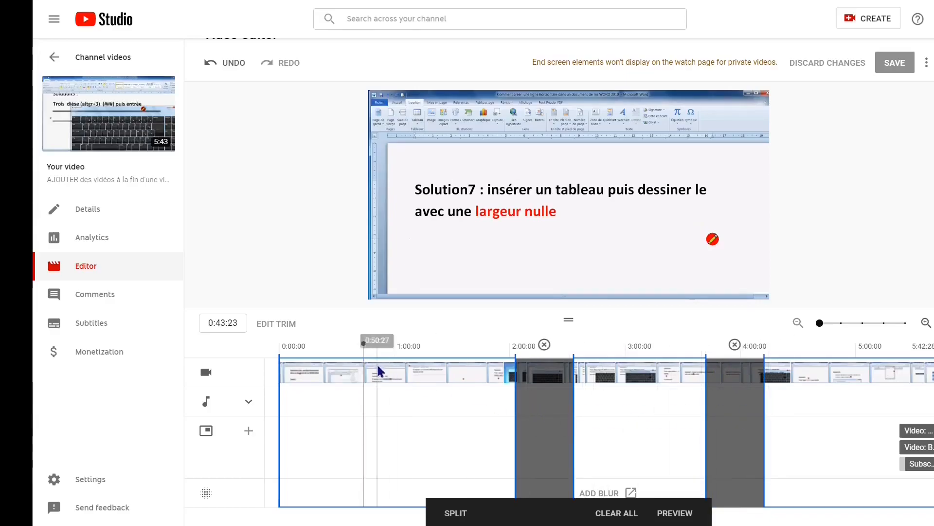
pyautogui.click(454, 515)
pyautogui.moveTo(363, 417); pyautogui.dragTo(417, 417)
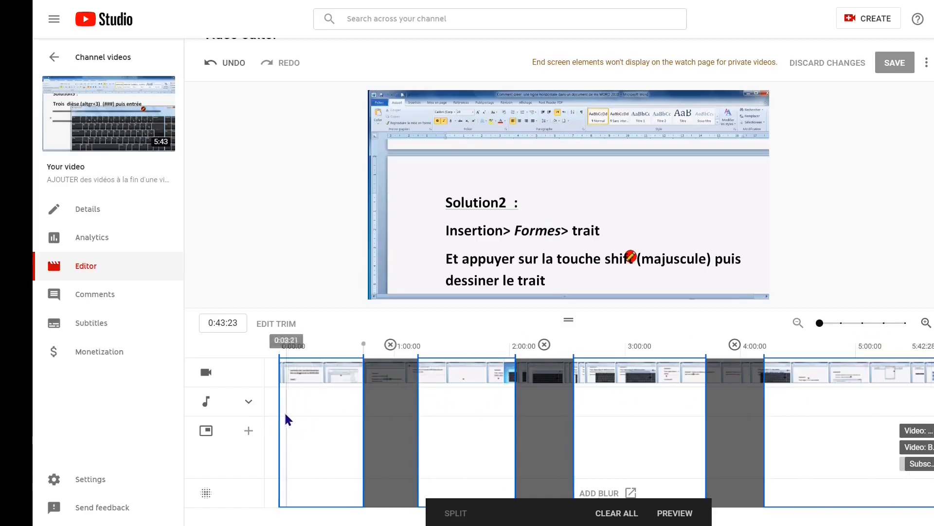
# - Trim about 12 seconds off the video's start and about 20 seconds off its end, and preview the trimmed result
pyautogui.moveTo(281, 413); pyautogui.dragTo(306, 412)
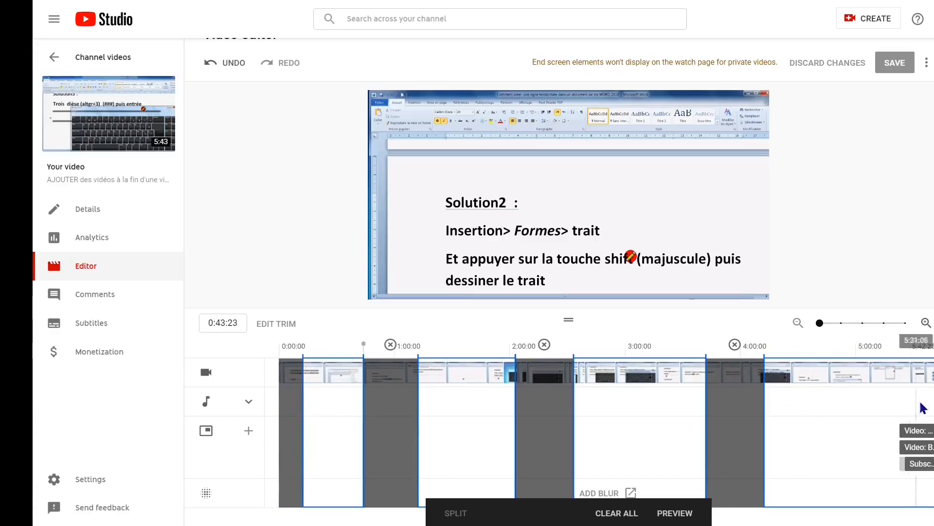
pyautogui.moveTo(929, 397); pyautogui.dragTo(900, 399)
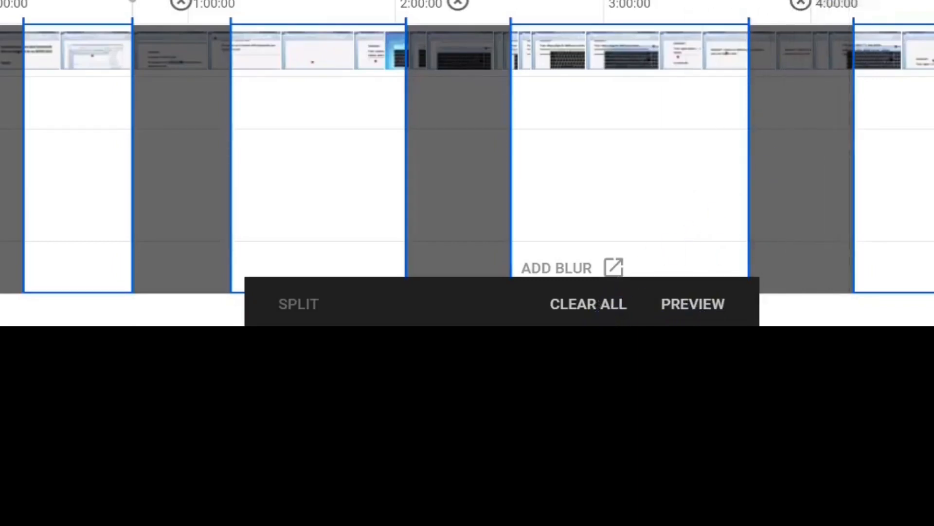
pyautogui.click(693, 305)
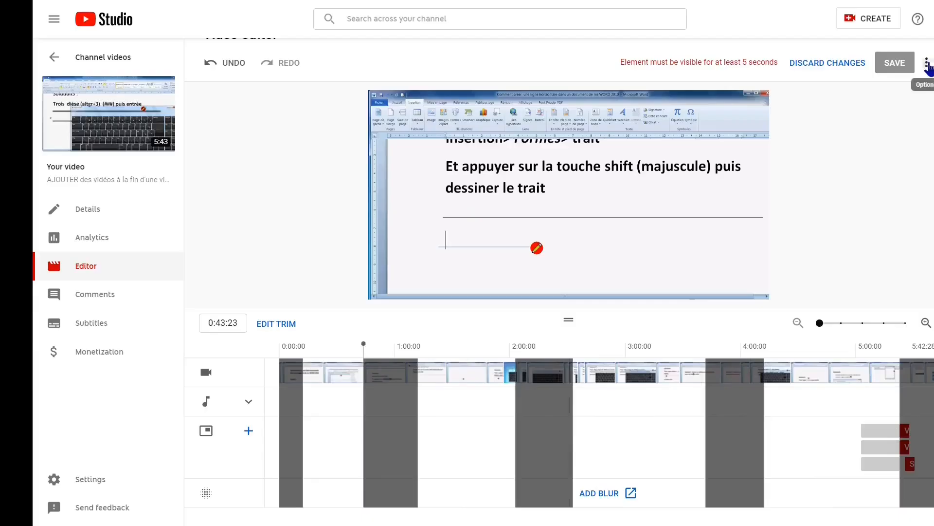
# - Start saving the edit as a new video with Public visibility, leaving the option to delete the original video off
pyautogui.click(928, 64)
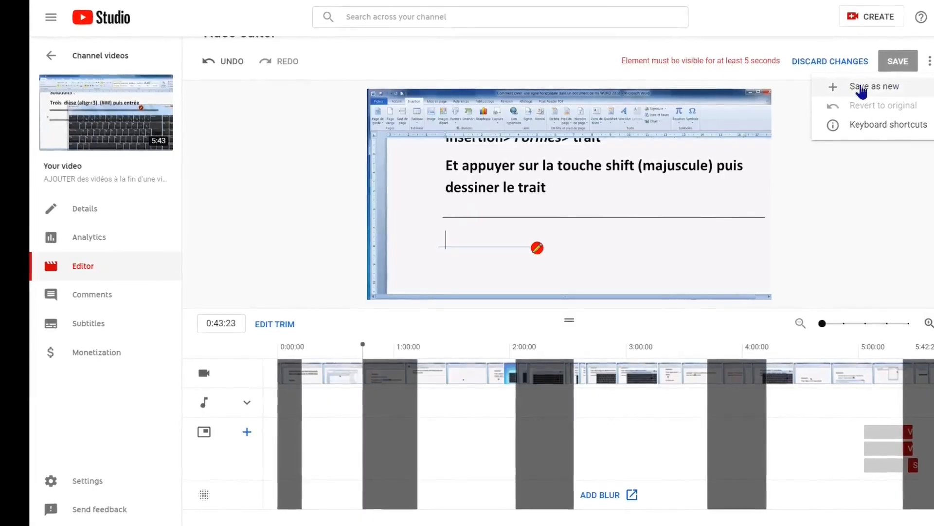
pyautogui.click(657, 73)
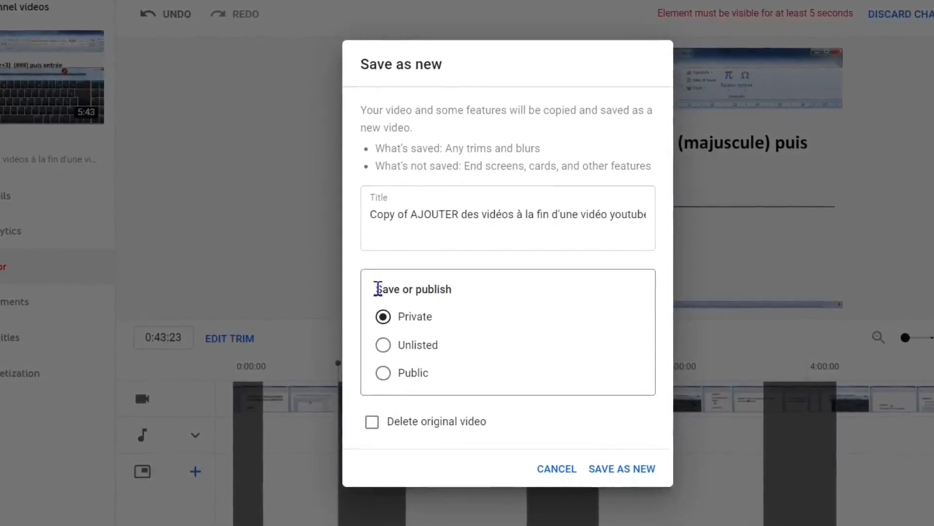
pyautogui.click(434, 352)
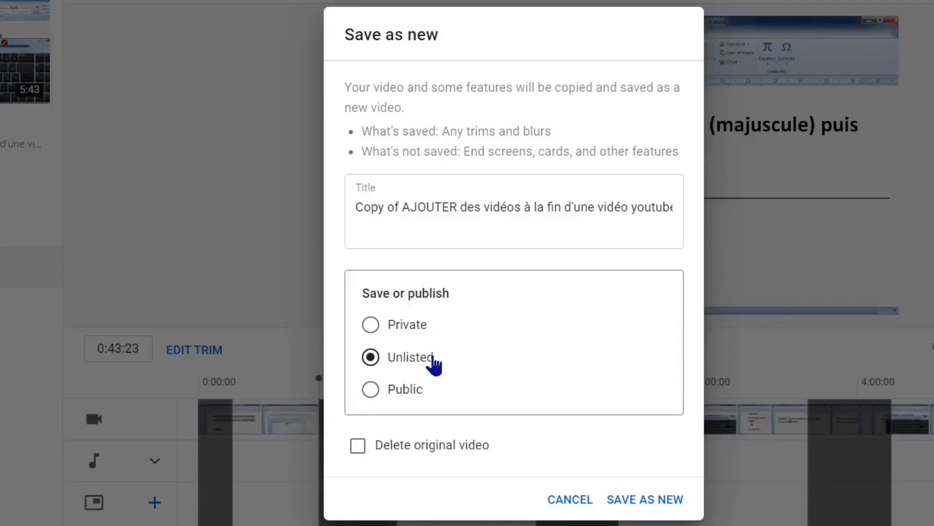
pyautogui.click(408, 391)
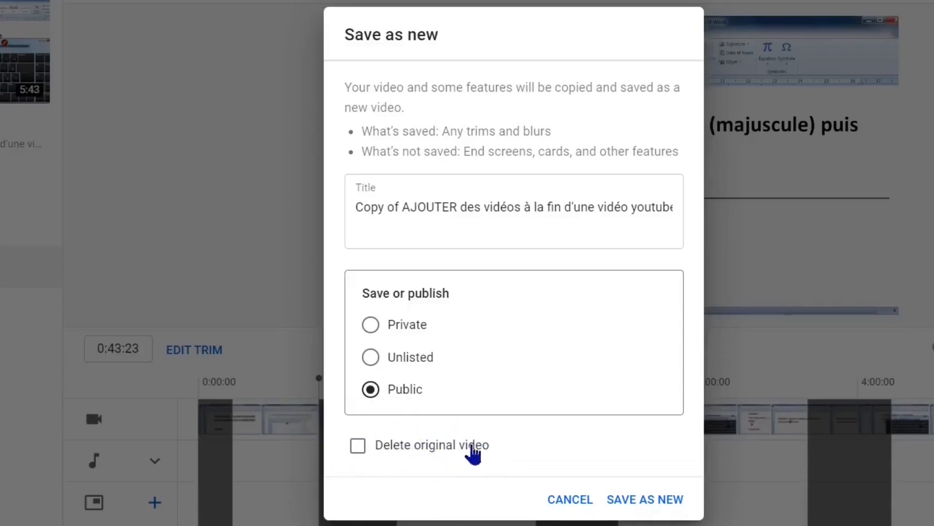
pyautogui.click(404, 450)
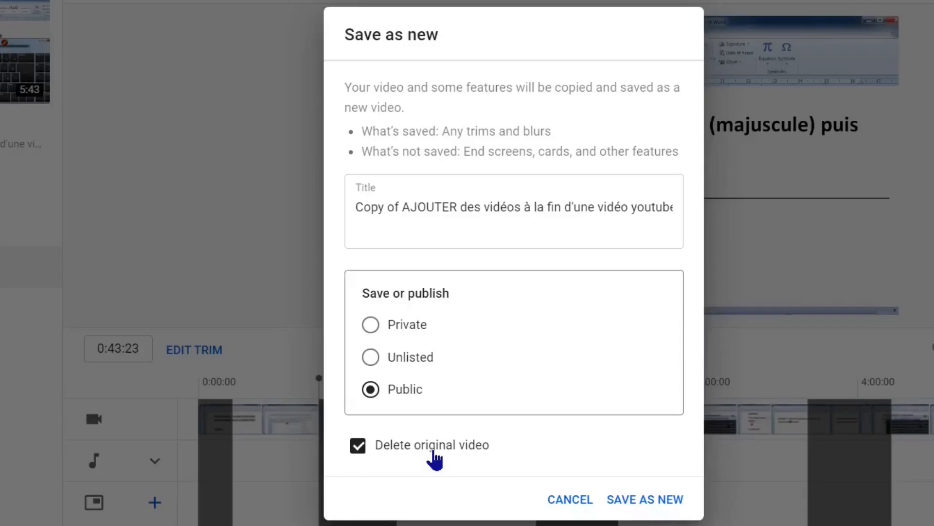
pyautogui.click(433, 452)
# - Replace the copy's title with "new title" and save it as a new video
pyautogui.tripleClick(394, 207)
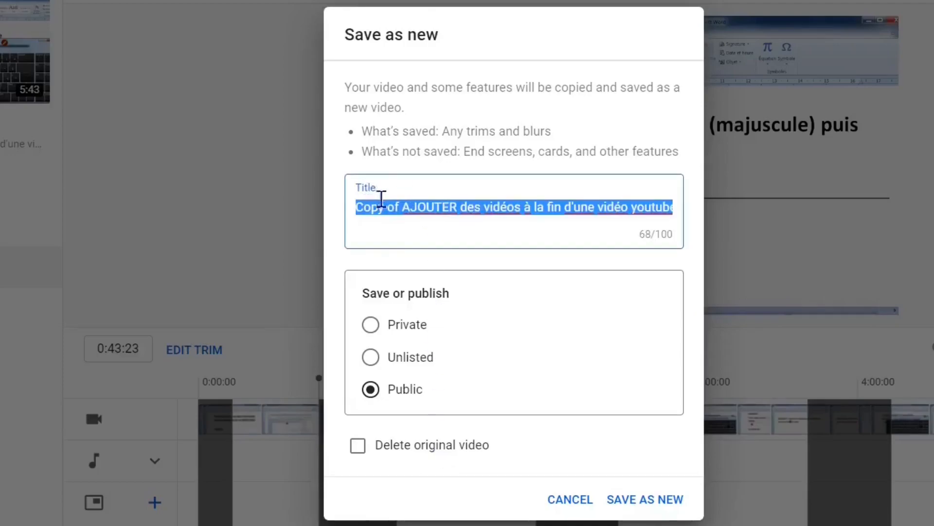
pyautogui.click(380, 199)
pyautogui.click(355, 202)
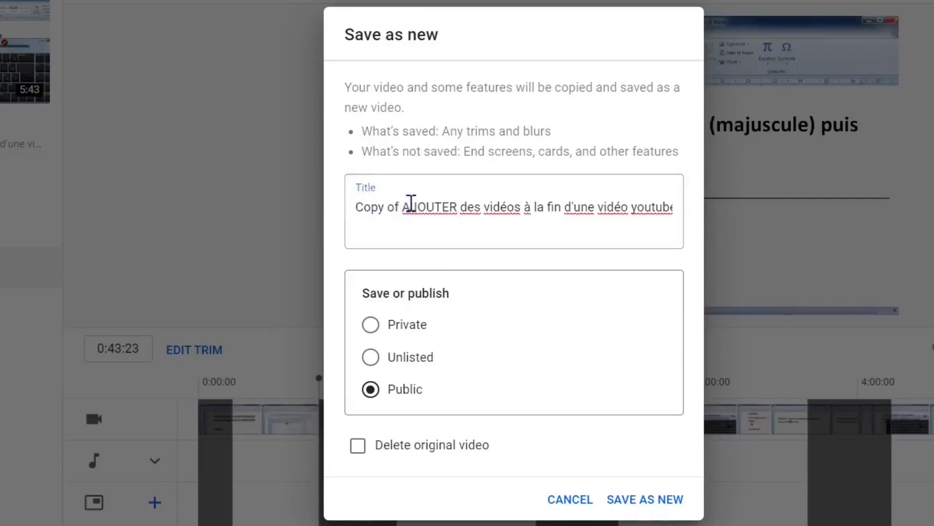
pyautogui.tripleClick(415, 205)
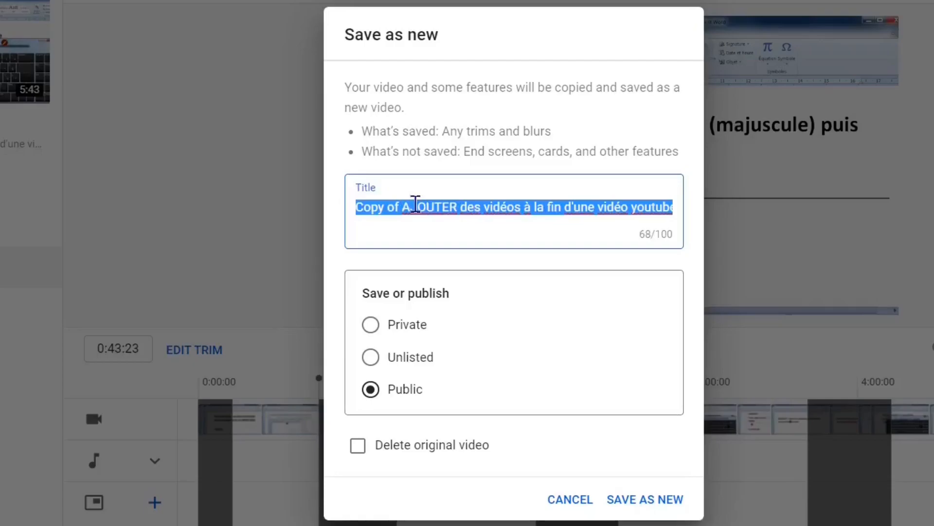
pyautogui.write('new ')
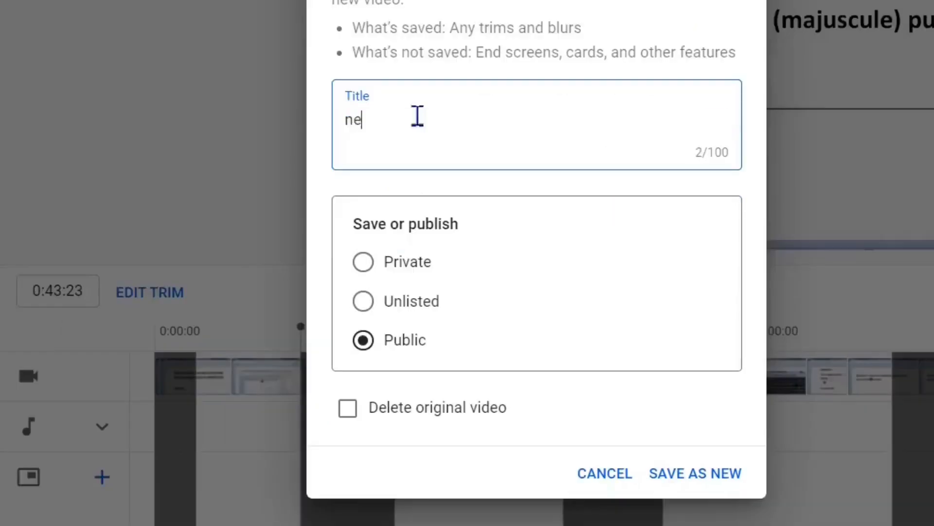
pyautogui.write('title')
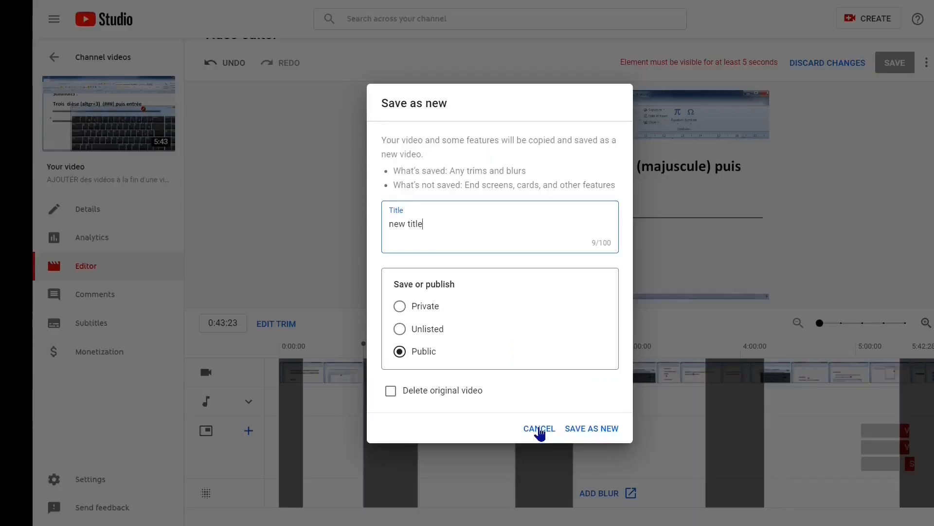
pyautogui.click(586, 432)
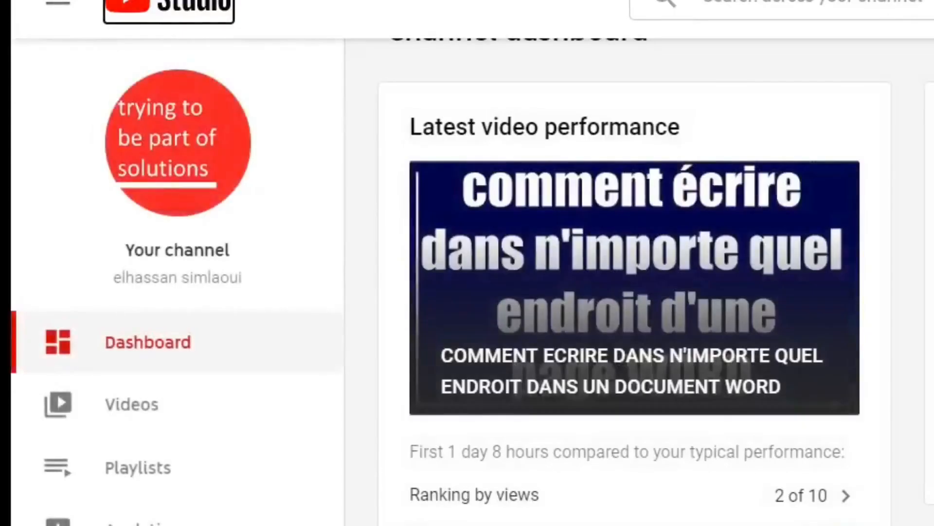
# - Open the channel's list of videos from the dashboard
pyautogui.click(119, 411)
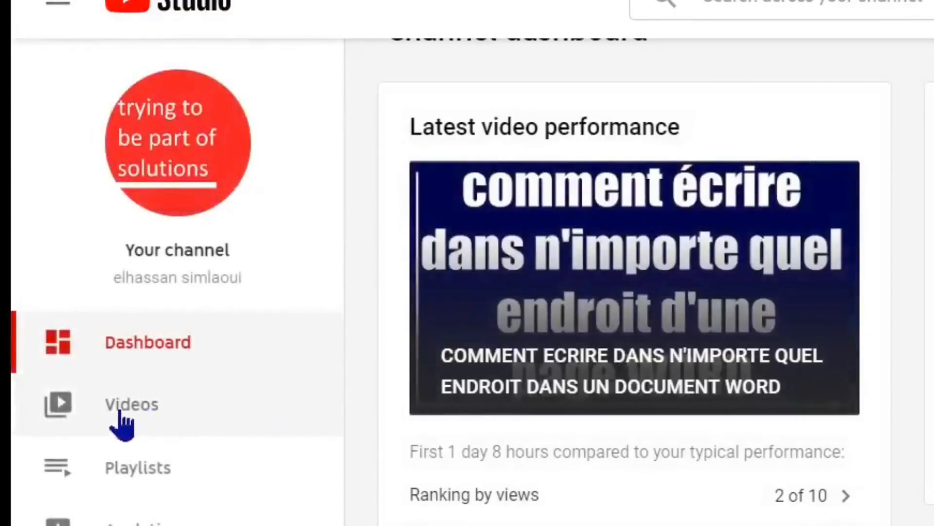